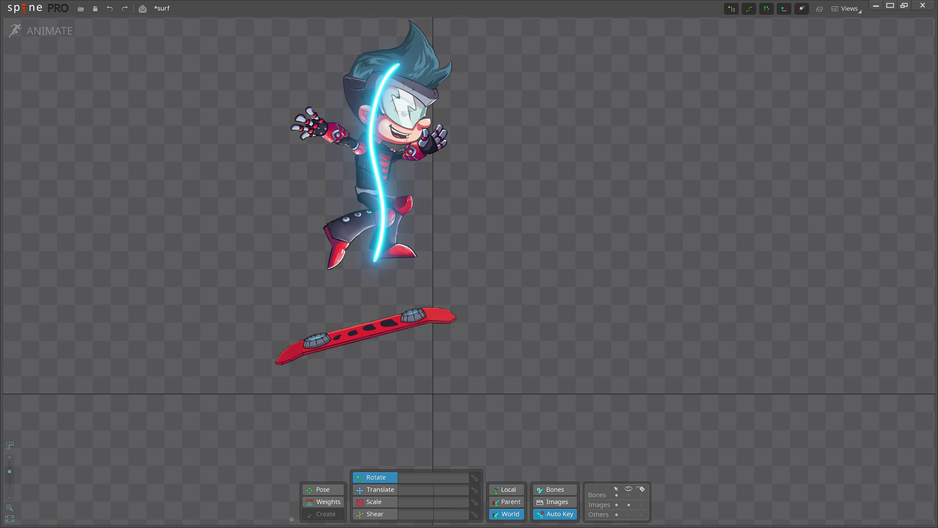
pyautogui.hotkey('ctrl', 'shift', 'g')
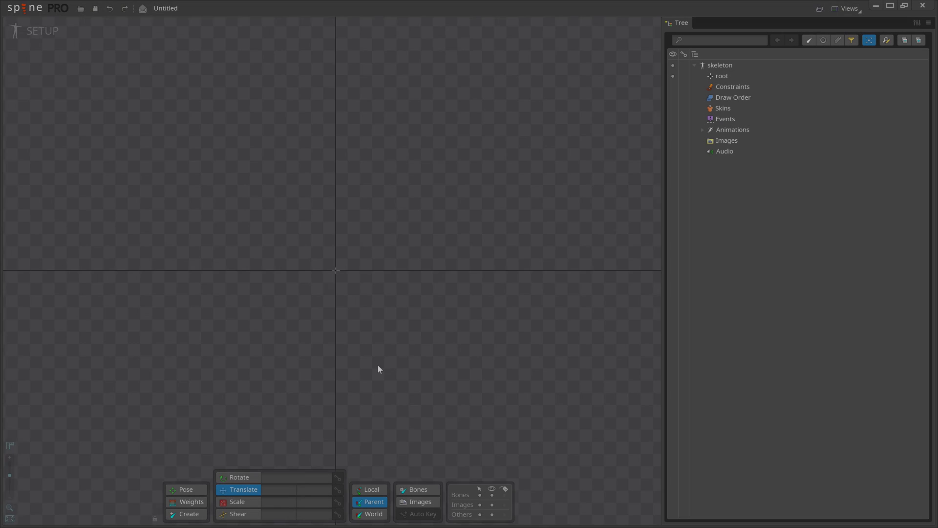
pyautogui.moveTo(378, 365); pyautogui.dragTo(378, 390)
# Create a vertical bone about 1222 long going up from the root and color it red (FF0000FF).
pyautogui.click(198, 514)
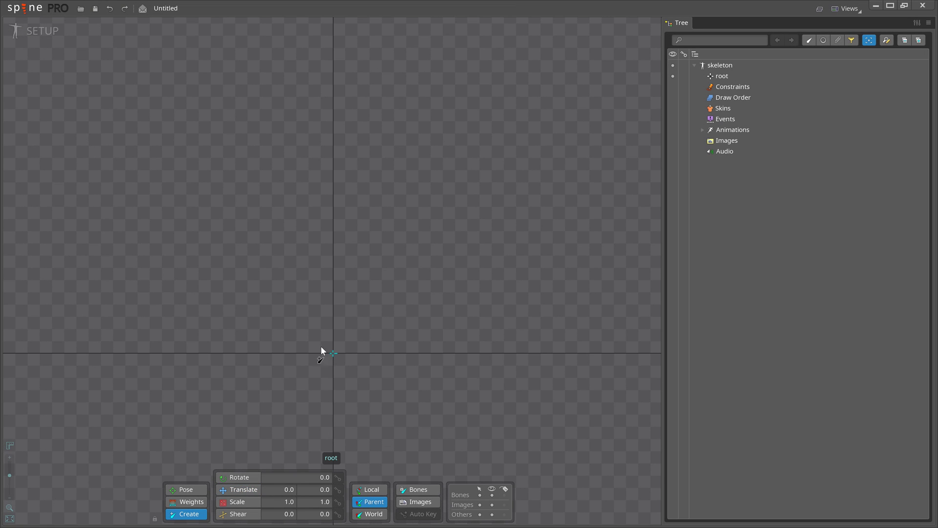
pyautogui.moveTo(334, 354); pyautogui.dragTo(332, 55)
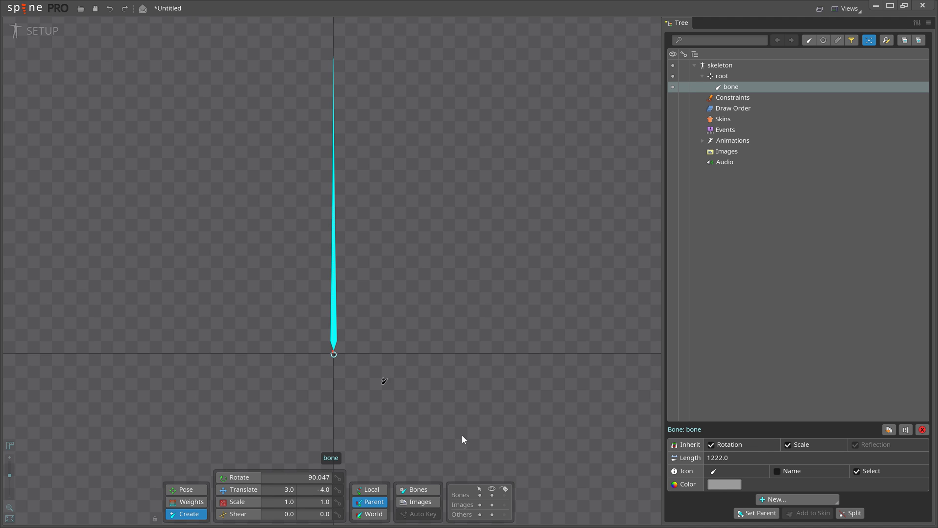
pyautogui.click(723, 484)
pyautogui.moveTo(385, 274); pyautogui.dragTo(429, 136)
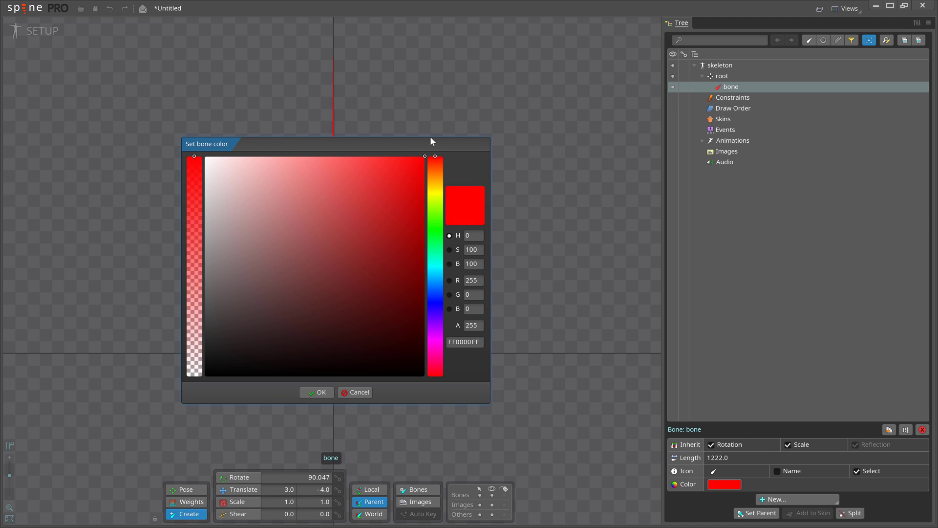
pyautogui.click(322, 395)
# Split the red bone into 10 nested bones.
pyautogui.click(850, 512)
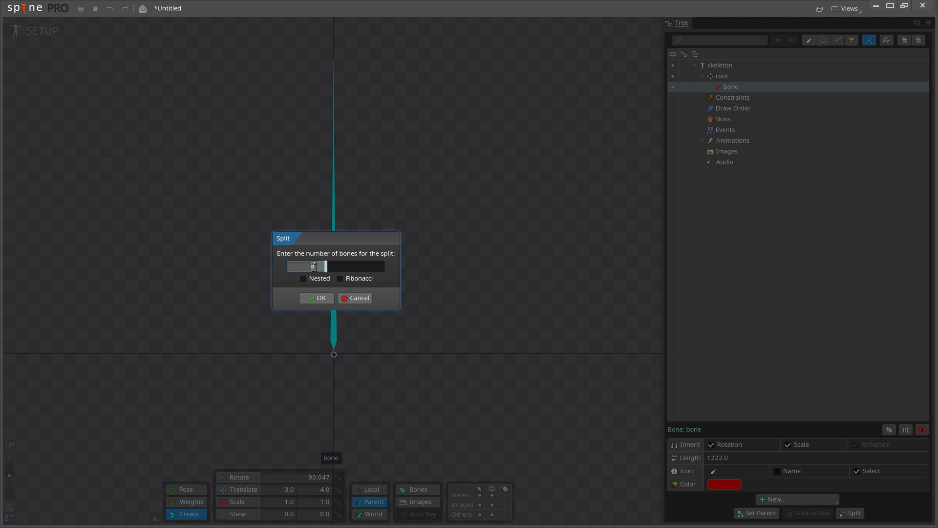
pyautogui.click(303, 279)
pyautogui.click(316, 298)
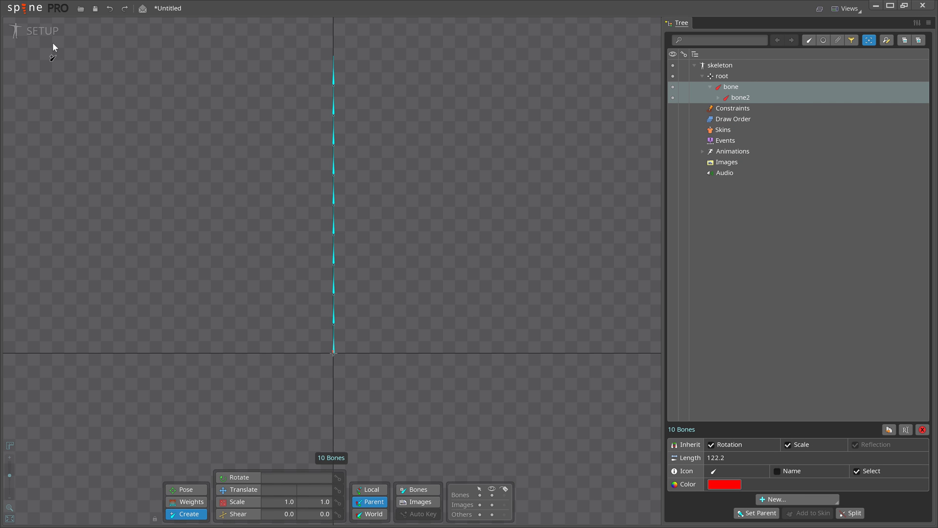
# In Animate mode, rotate all ten bones together into a leftward arc at frame 0 and key the same pose at frame 38.
pyautogui.click(42, 31)
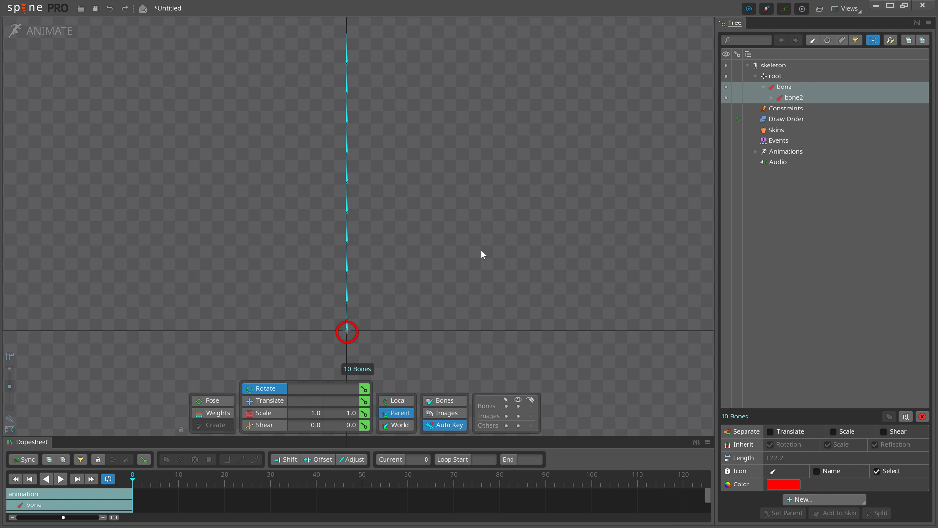
pyautogui.moveTo(512, 287); pyautogui.dragTo(485, 255)
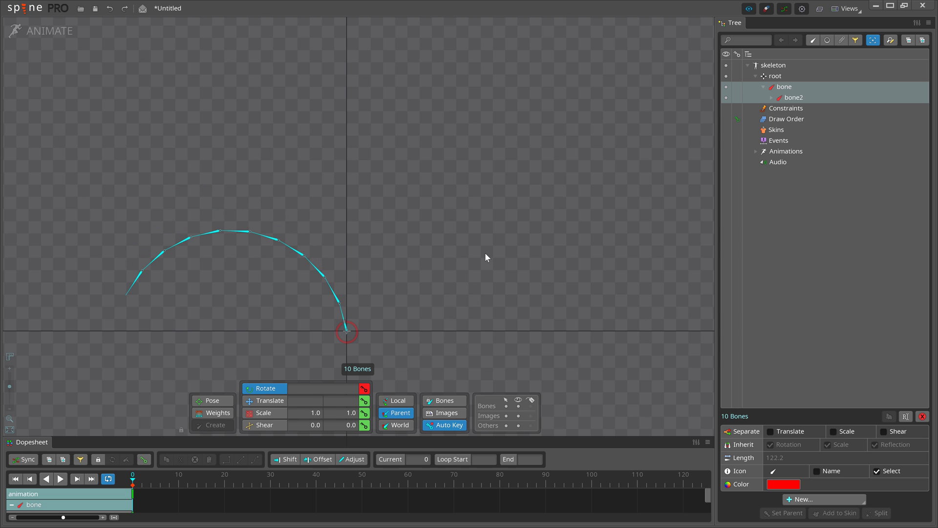
pyautogui.moveTo(303, 483); pyautogui.dragTo(309, 482)
pyautogui.press('k')
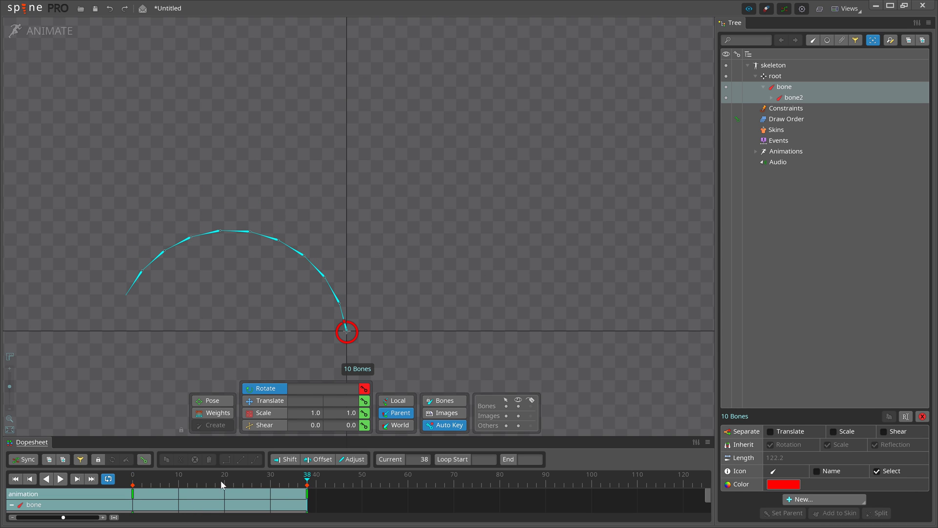
# Rotate the ten bones into a rightward arc at frame 19 and preview the swing.
pyautogui.moveTo(382, 191); pyautogui.dragTo(478, 197)
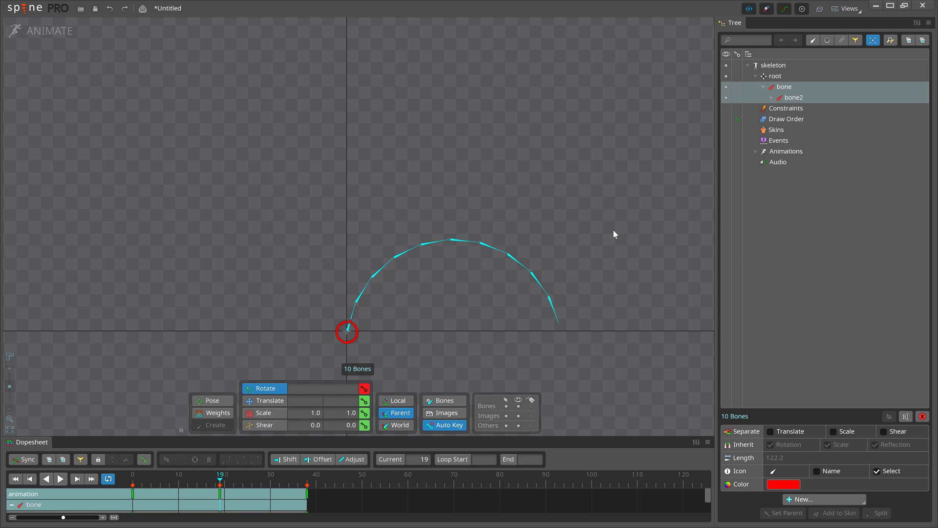
pyautogui.press('space')
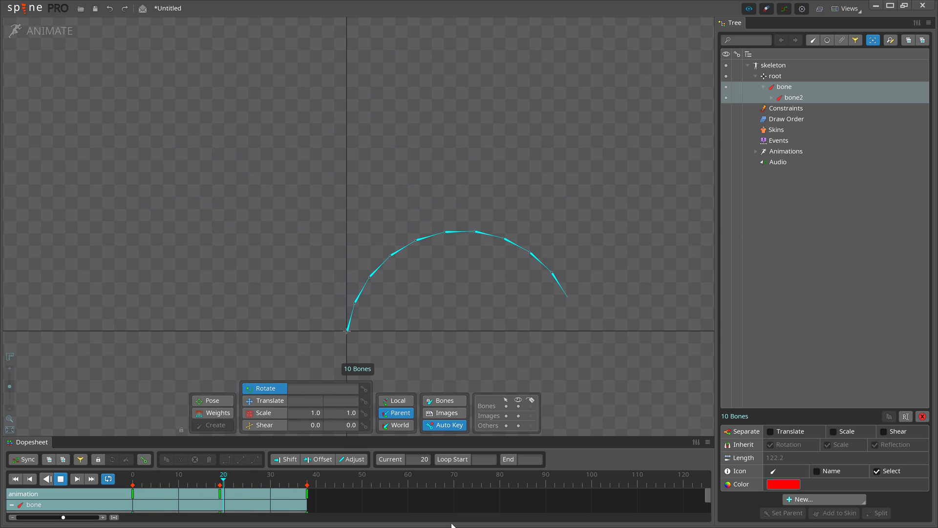
pyautogui.press('space')
# Apply Bezier curves to all of the bone chain's rotation keys and play the animation.
pyautogui.moveTo(194, 493); pyautogui.dragTo(114, 491)
pyautogui.click(259, 461)
pyautogui.press('space')
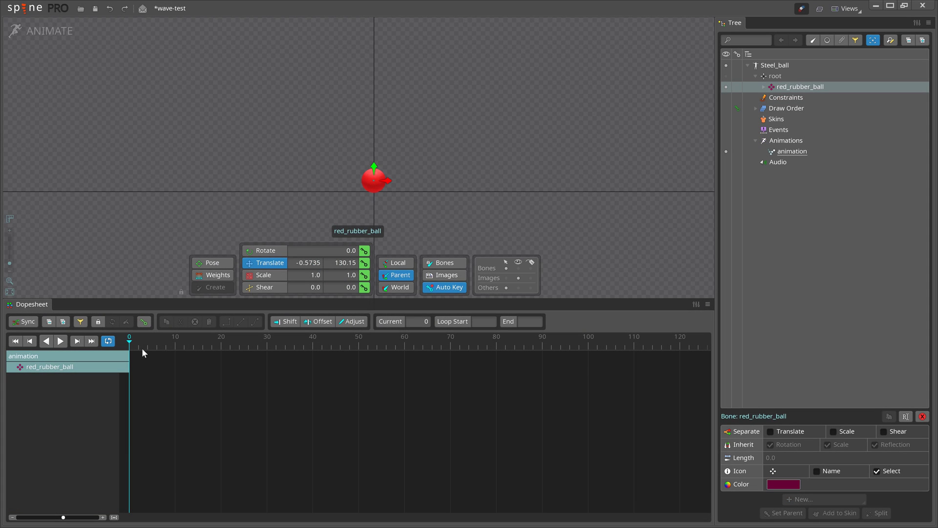
# In the wave-test project, key the translation of red_rubber_ball at frames 0 and 38.
pyautogui.press('k')
pyautogui.moveTo(175, 337); pyautogui.dragTo(259, 348)
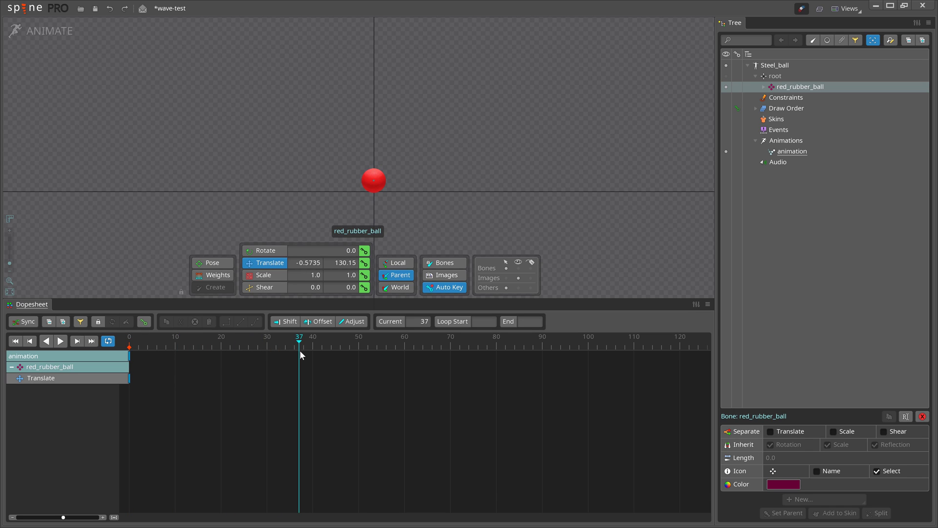
pyautogui.press('k')
# Raise red_rubber_ball to about Y 1441.5 at frame 19 and select all its keys with Bezier curves.
pyautogui.click(212, 342)
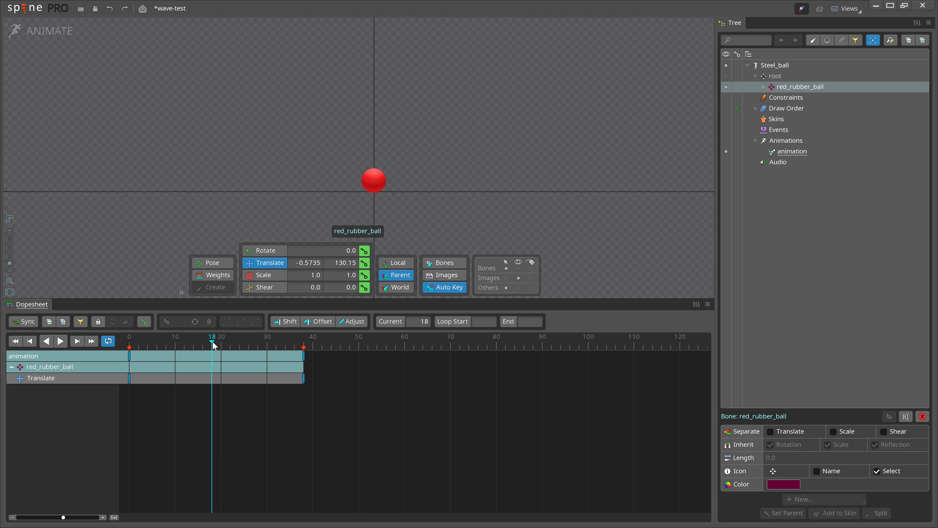
pyautogui.moveTo(377, 165); pyautogui.dragTo(380, 50)
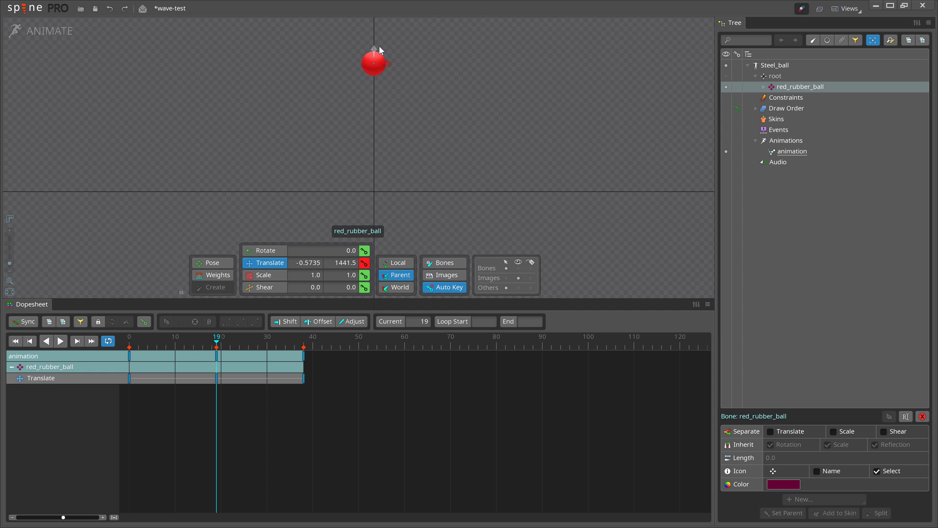
pyautogui.moveTo(330, 361); pyautogui.dragTo(218, 336)
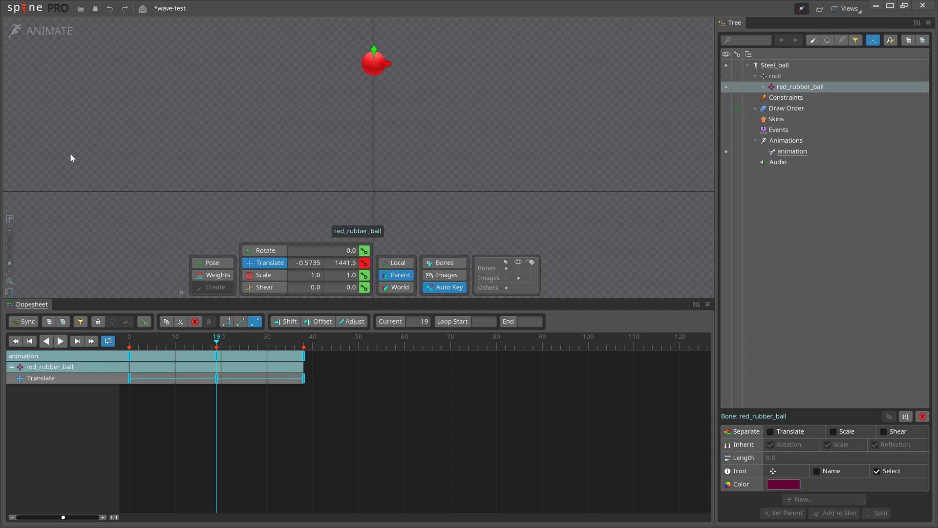
# In Setup mode, duplicate red_rubber_ball nine times, up to red_rubber_ball10.
pyautogui.click(43, 31)
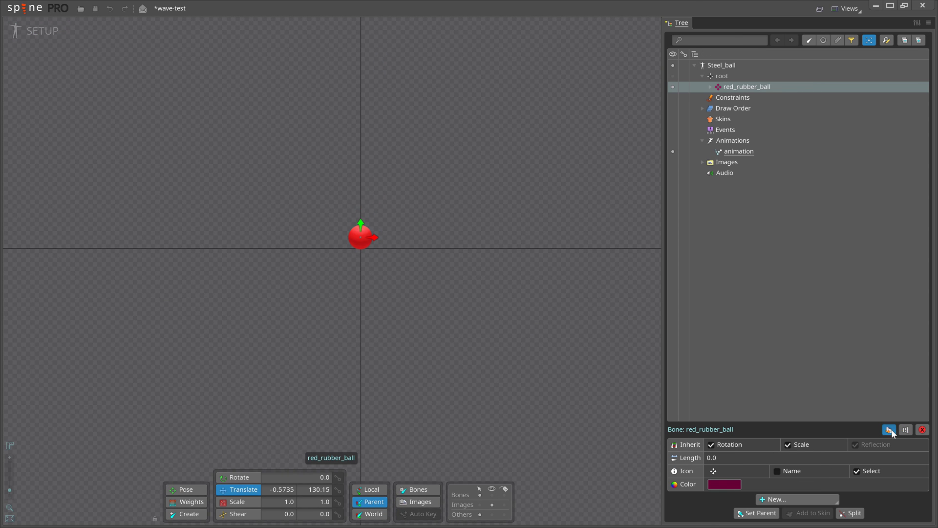
pyautogui.click(889, 429)
pyautogui.press('Return')
pyautogui.click(889, 430)
pyautogui.click(888, 430)
pyautogui.press('Return')
pyautogui.click(888, 430)
pyautogui.press('Return')
pyautogui.click(888, 430)
pyautogui.press('Return')
pyautogui.click(888, 430)
pyautogui.press('Return')
pyautogui.press('Return')
pyautogui.click(889, 429)
pyautogui.press('Return')
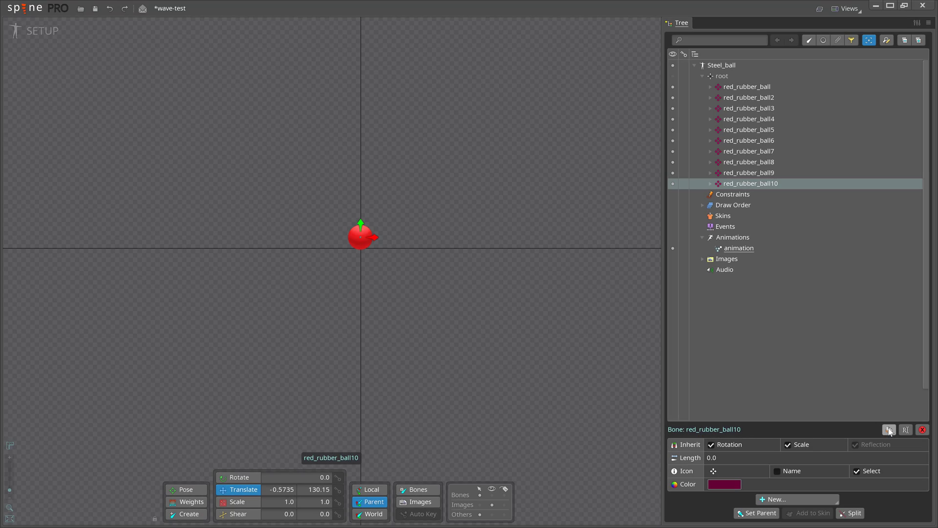
# Spread the duplicated balls evenly in a horizontal row beside the original, with red_rubber_ball10 at about X 3692.
pyautogui.keyDown('shift'); pyautogui.click(748, 98); pyautogui.keyUp('shift')
pyautogui.moveTo(474, 255); pyautogui.dragTo(506, 256)
pyautogui.scroll(1, 506, 255)
pyautogui.keyDown('ctrl'); pyautogui.click(748, 97); pyautogui.keyUp('ctrl')
pyautogui.moveTo(270, 289); pyautogui.dragTo(312, 289)
pyautogui.keyDown('ctrl'); pyautogui.click(748, 108); pyautogui.keyUp('ctrl')
pyautogui.moveTo(421, 239); pyautogui.dragTo(465, 239)
pyautogui.keyDown('ctrl'); pyautogui.click(749, 118); pyautogui.keyUp('ctrl')
pyautogui.moveTo(351, 278); pyautogui.dragTo(456, 266)
pyautogui.keyDown('ctrl'); pyautogui.click(760, 130); pyautogui.keyUp('ctrl')
pyautogui.scroll(-2, 513, 234)
pyautogui.keyDown('ctrl'); pyautogui.click(755, 140); pyautogui.keyUp('ctrl')
pyautogui.keyDown('ctrl'); pyautogui.click(755, 151); pyautogui.keyUp('ctrl')
pyautogui.keyDown('ctrl'); pyautogui.click(403, 267); pyautogui.keyUp('ctrl')
pyautogui.keyDown('ctrl'); pyautogui.click(441, 267); pyautogui.keyUp('ctrl')
pyautogui.moveTo(456, 266); pyautogui.dragTo(495, 267)
# In Animate mode, move the translate keys of red_rubber_ball2 through red_rubber_ball10 progressively 2 frames later each, so the last starts at frame 18.
pyautogui.click(48, 34)
pyautogui.moveTo(166, 39); pyautogui.dragTo(223, 67)
pyautogui.scroll(-1, 223, 67)
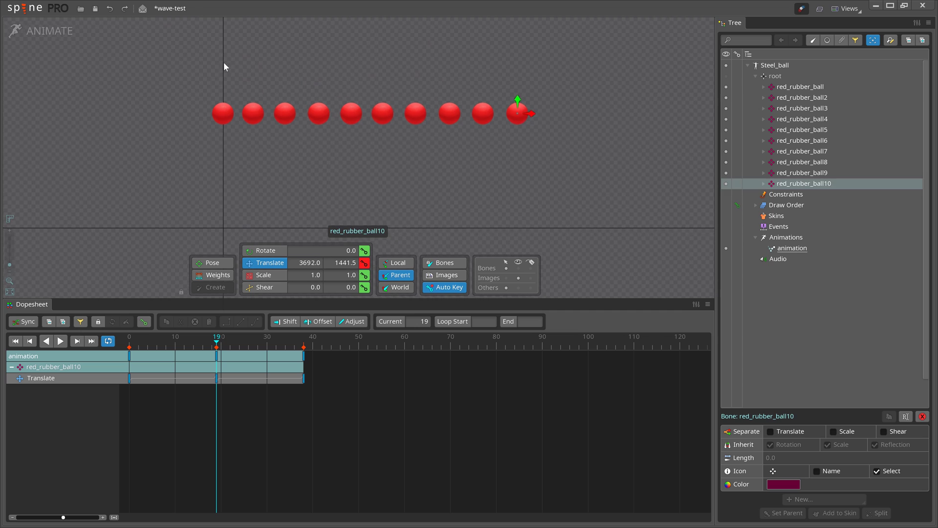
pyautogui.click(801, 97)
pyautogui.keyDown('shift'); pyautogui.click(820, 185); pyautogui.keyUp('shift')
pyautogui.moveTo(130, 379); pyautogui.dragTo(157, 425)
pyautogui.click(130, 423)
pyautogui.moveTo(129, 454); pyautogui.dragTo(187, 495)
pyautogui.scroll(-2, 136, 474)
pyautogui.moveTo(130, 464); pyautogui.dragTo(196, 466)
pyautogui.moveTo(132, 486); pyautogui.dragTo(203, 493)
pyautogui.moveTo(129, 510); pyautogui.dragTo(211, 507)
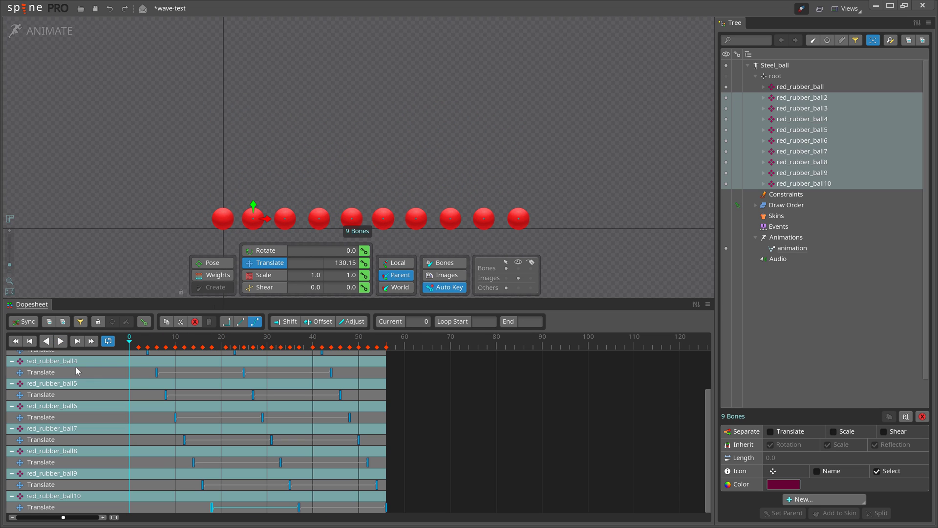
# Play the staggered ball animation with nothing selected and examine the wave motion.
pyautogui.click(59, 341)
pyautogui.scroll(-1, 568, 121)
pyautogui.click(545, 135)
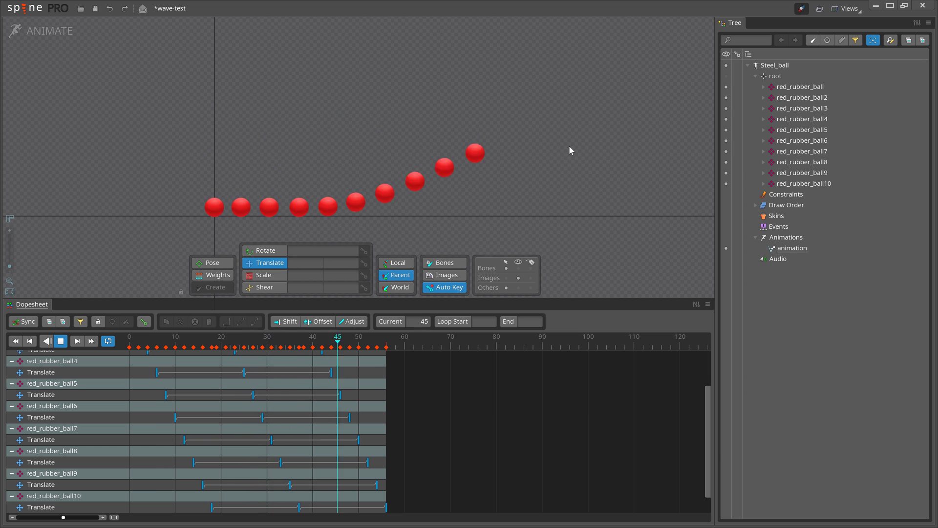
pyautogui.moveTo(494, 254); pyautogui.dragTo(470, 232)
pyautogui.scroll(-1, 470, 233)
pyautogui.scroll(1, 469, 233)
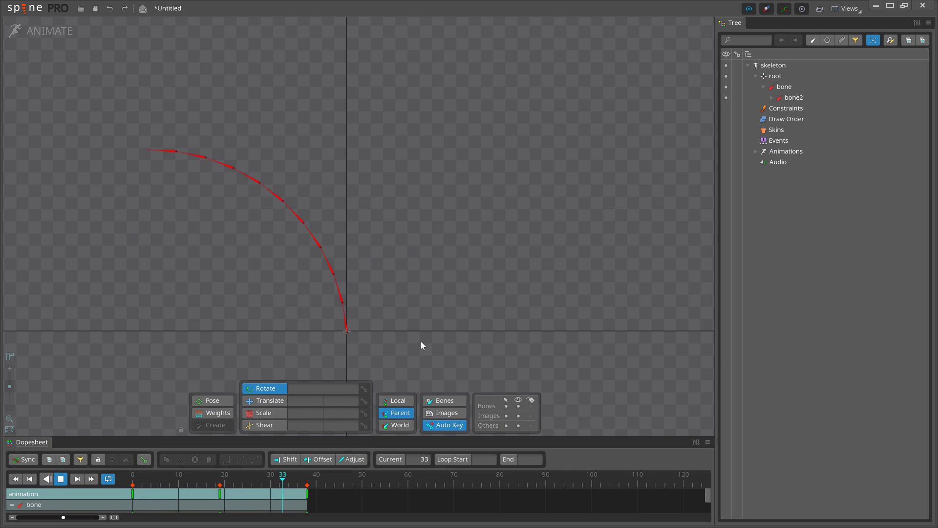
# In the bone chain project, return to frame 0 and offset the keys of bone2 through bone10 by 2 frames in Offset mode.
pyautogui.press('d')
pyautogui.press('Home')
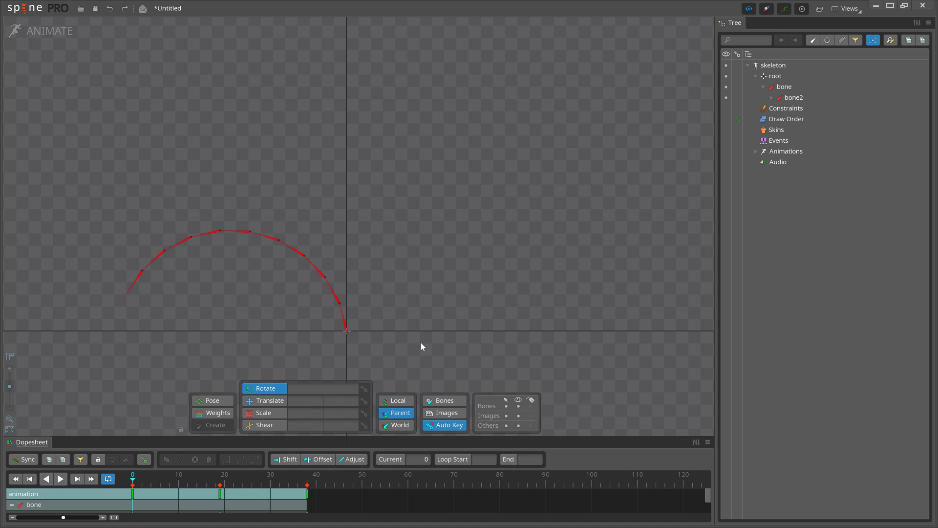
pyautogui.moveTo(19, 166); pyautogui.dragTo(327, 333)
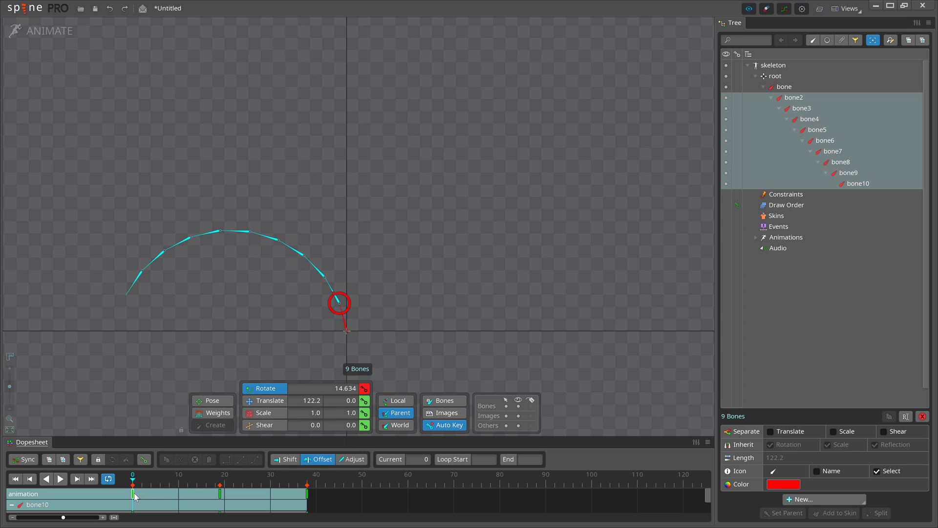
pyautogui.moveTo(133, 493); pyautogui.dragTo(142, 496)
# Drop one bone at a time from the selection, offsetting the remaining keys by 2 more frames for bone3 through bone7.
pyautogui.keyDown('ctrl'); pyautogui.click(332, 286); pyautogui.keyUp('ctrl')
pyautogui.keyDown('ctrl'); pyautogui.click(313, 263); pyautogui.keyUp('ctrl')
pyautogui.keyDown('ctrl'); pyautogui.click(288, 241); pyautogui.keyUp('ctrl')
pyautogui.keyDown('ctrl'); pyautogui.click(274, 226); pyautogui.keyUp('ctrl')
pyautogui.keyDown('ctrl'); pyautogui.click(246, 200); pyautogui.keyUp('ctrl')
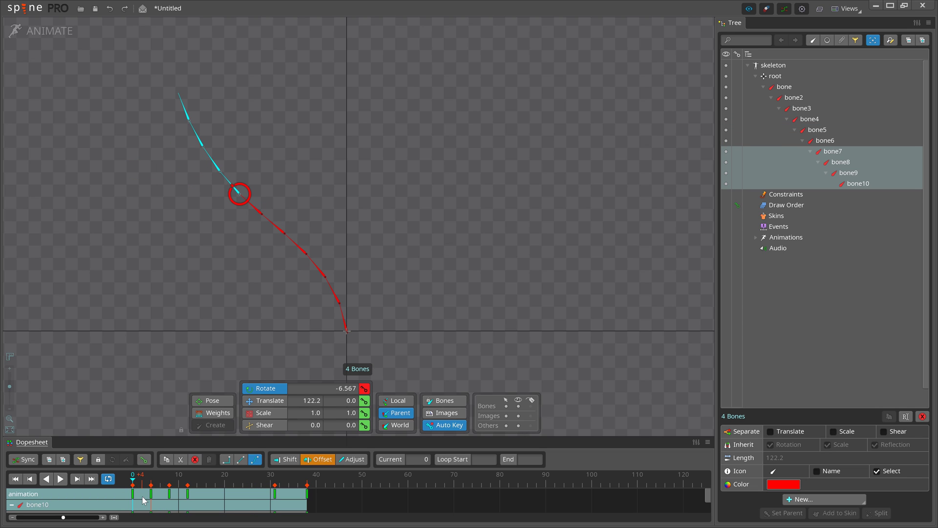
# Continue the 2-frame offsets for bone8, bone9 and bone10, then play the chain's animation with the bones deselected.
pyautogui.keyDown('ctrl'); pyautogui.click(230, 183); pyautogui.keyUp('ctrl')
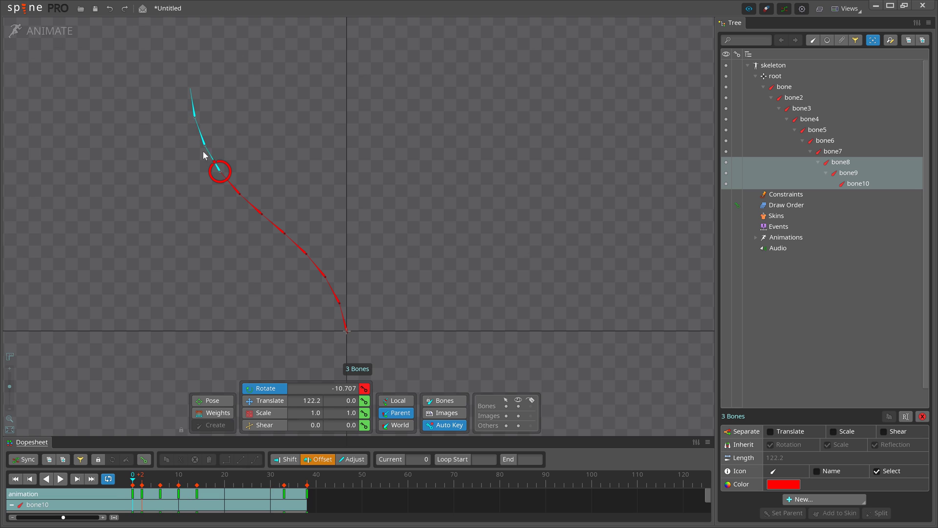
pyautogui.keyDown('ctrl'); pyautogui.click(213, 158); pyautogui.keyUp('ctrl')
pyautogui.click(133, 494)
pyautogui.moveTo(133, 493)
pyautogui.mouseDown()
pyautogui.moveTo(142, 494)
pyautogui.moveTo(124, 494)
pyautogui.mouseUp()
pyautogui.keyDown('ctrl'); pyautogui.click(205, 130); pyautogui.keyUp('ctrl')
pyautogui.click(133, 493)
pyautogui.click(61, 479)
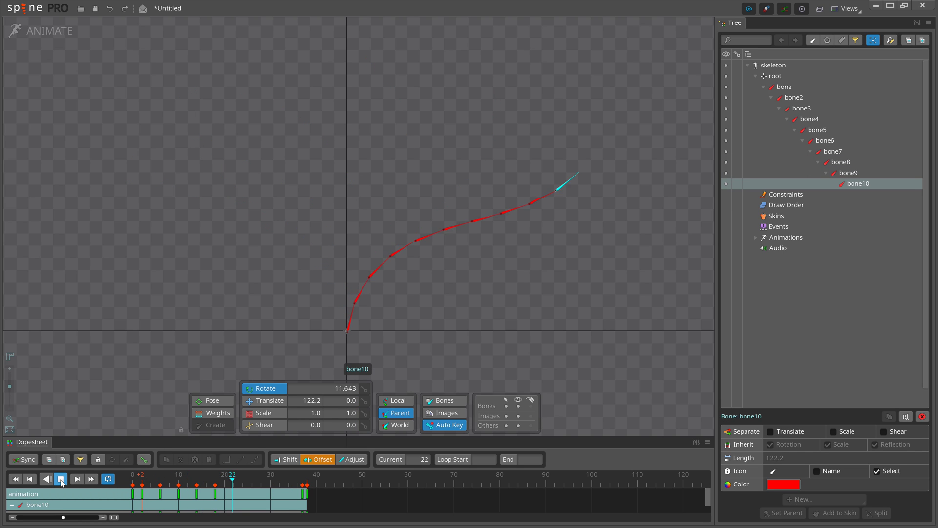
pyautogui.click(134, 309)
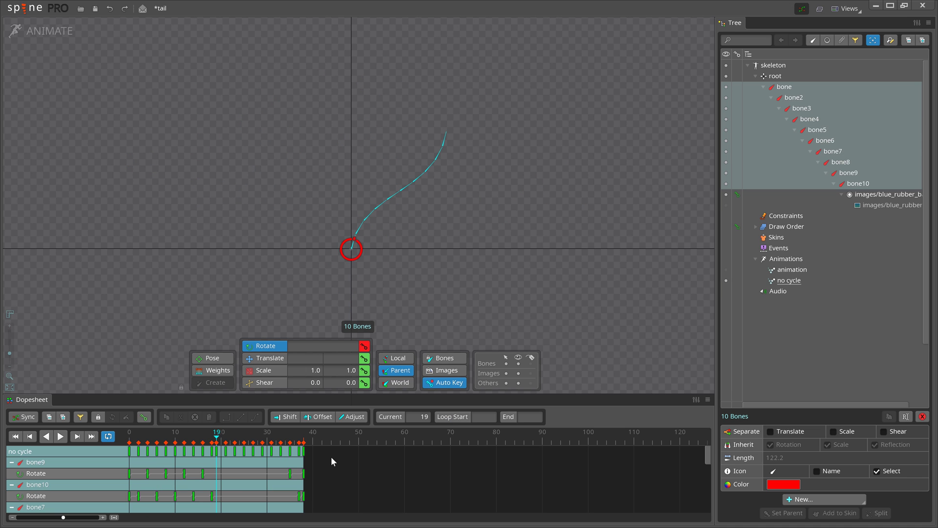
# In the tail project's no cycle animation, delete all bone keys after frame 19 and turn on Offset mode.
pyautogui.click(281, 457)
pyautogui.moveTo(225, 450); pyautogui.dragTo(220, 449)
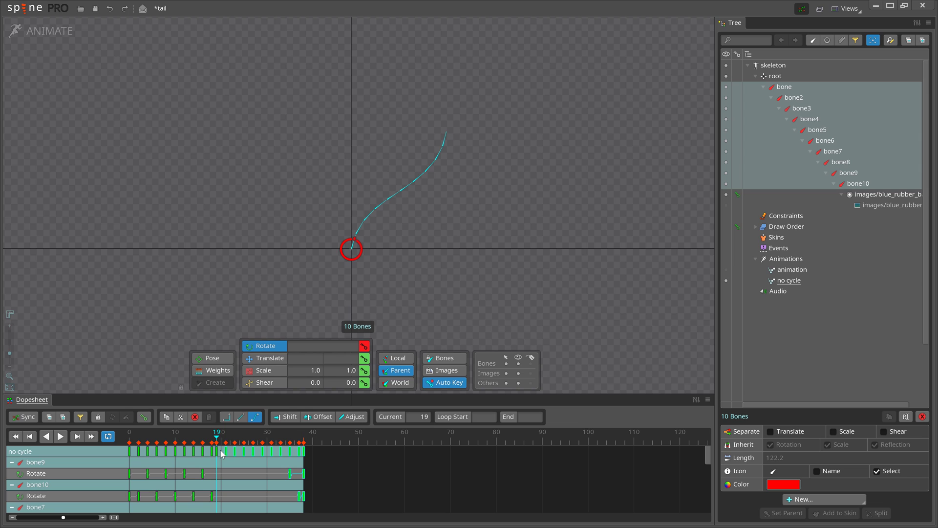
pyautogui.press('Delete')
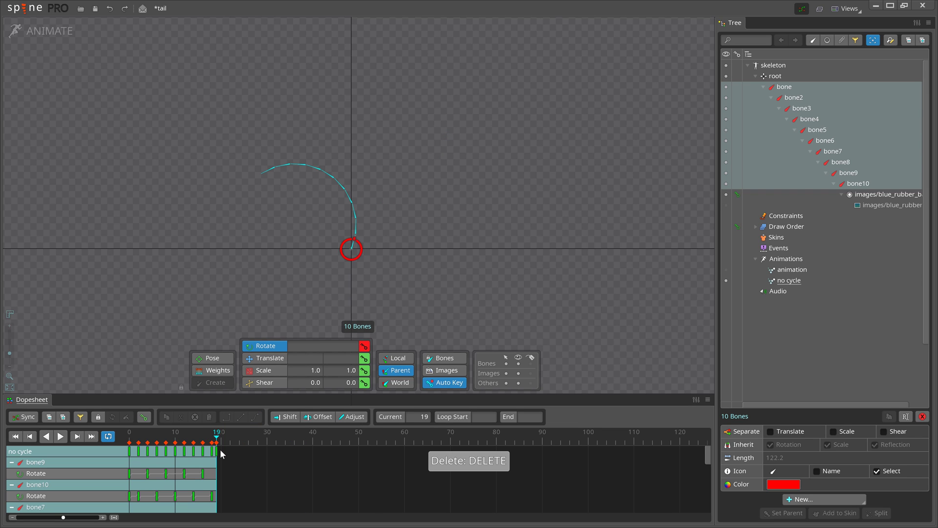
pyautogui.click(320, 417)
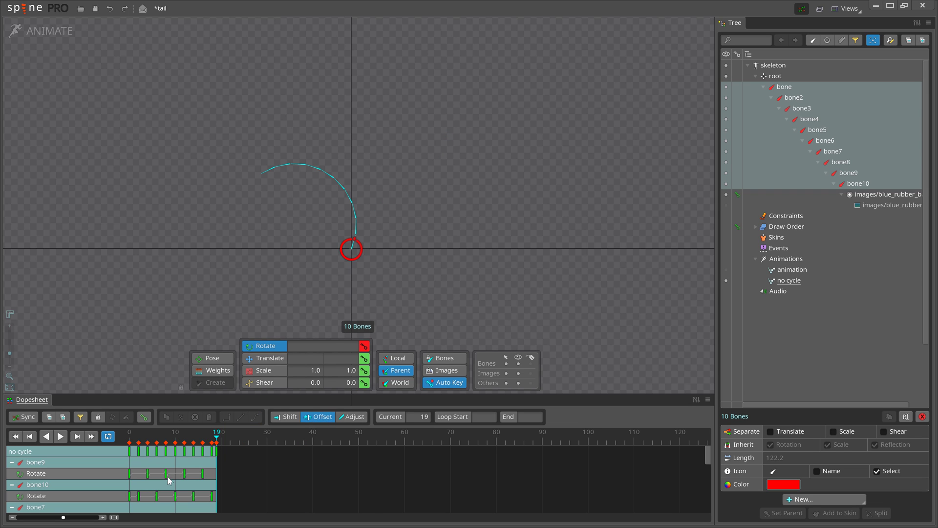
pyautogui.click(130, 474)
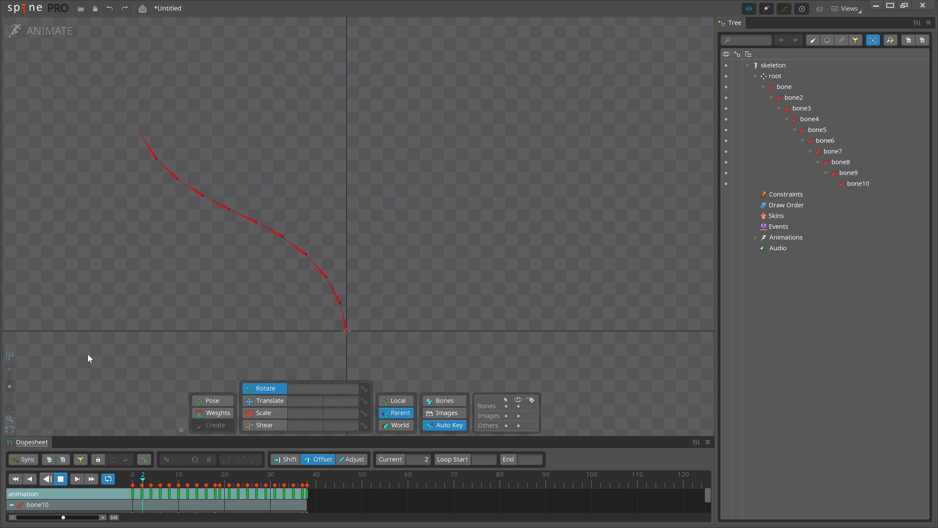
# Stop the playback of the offset bone chain animation.
pyautogui.click(61, 478)
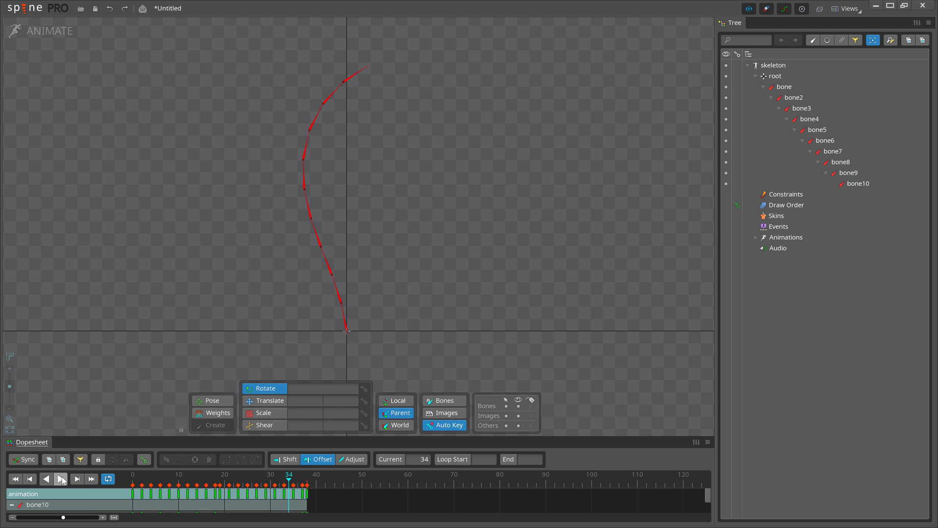